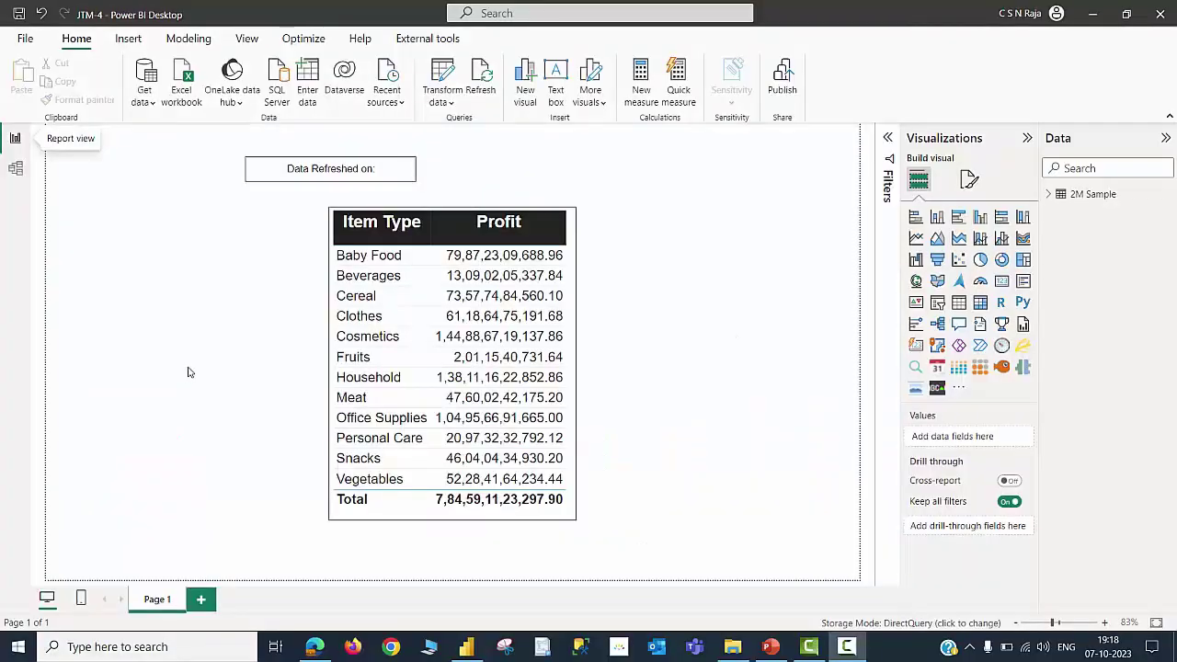
- Confirm in Model view that the 2M Sample table uses DirectQuery, then open the Get data source list
click(14, 168)
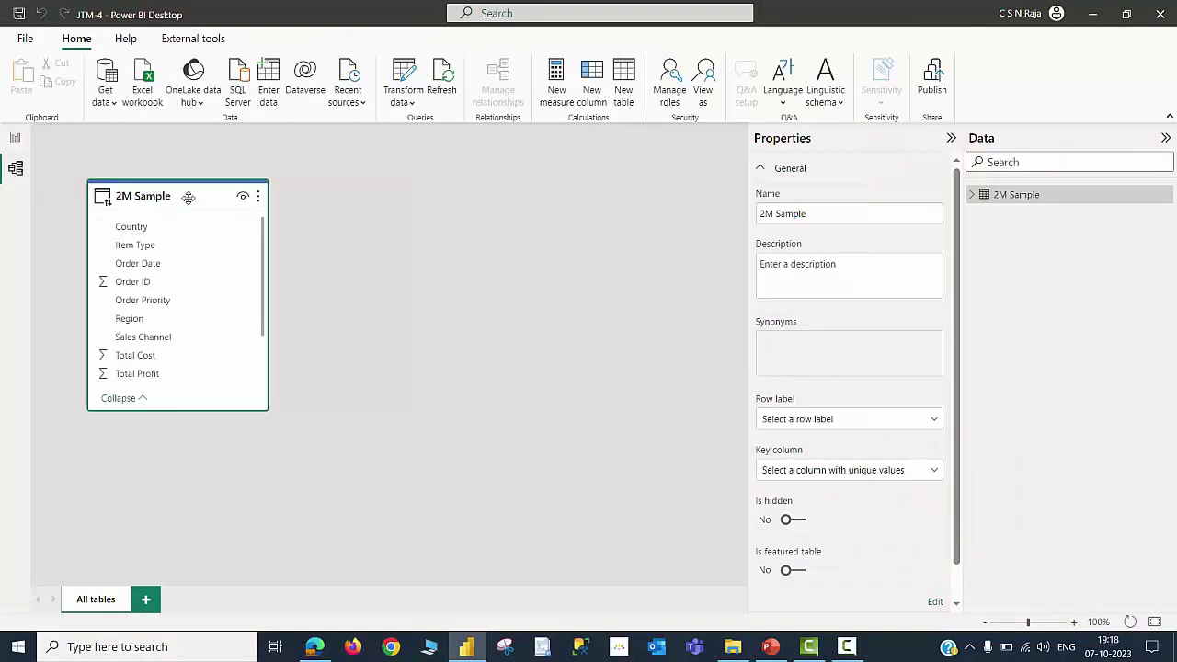
mouse_move(187, 198)
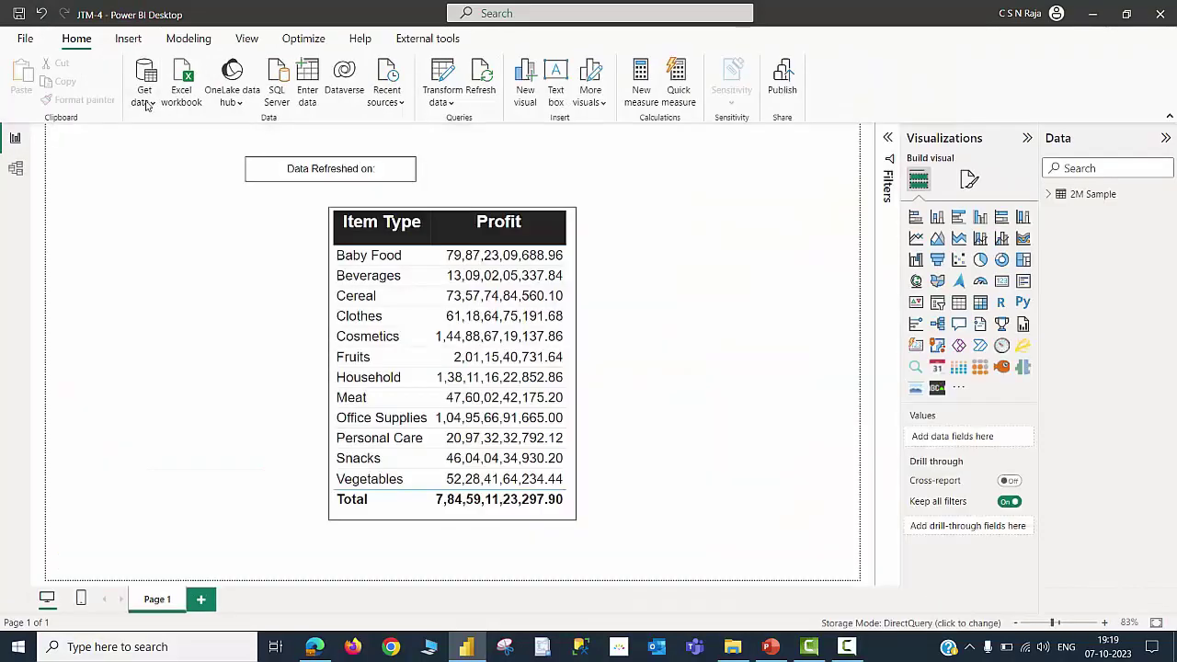
click(145, 103)
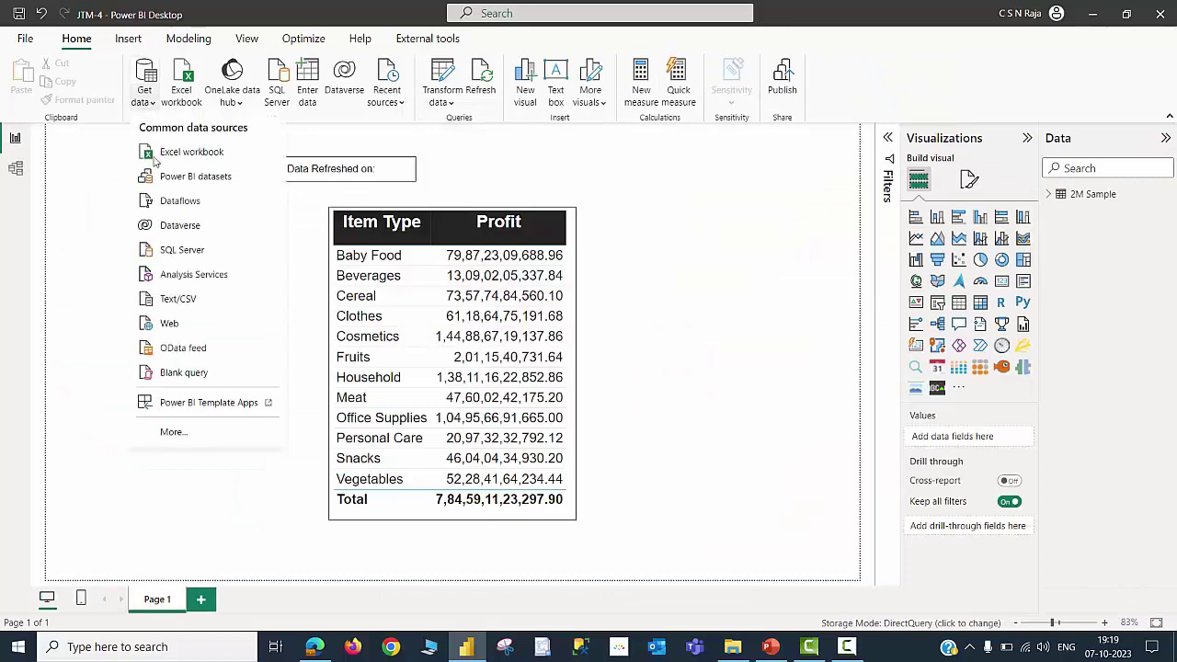
- Create a blank query with #table(type table[LastRefresh=datetime], {{DateTime.LocalNow()}}) and compare it with the system clock
click(188, 373)
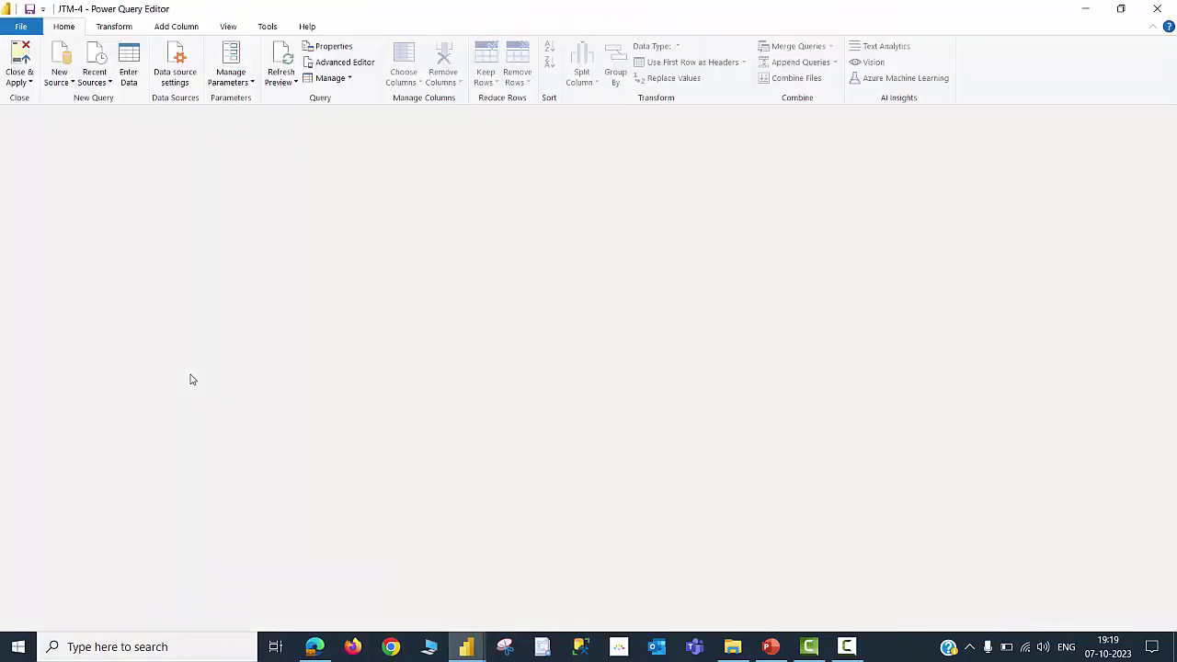
text(= #table(type table[LastRefresh=datetime], {{DateTime.LocalNow()}}))
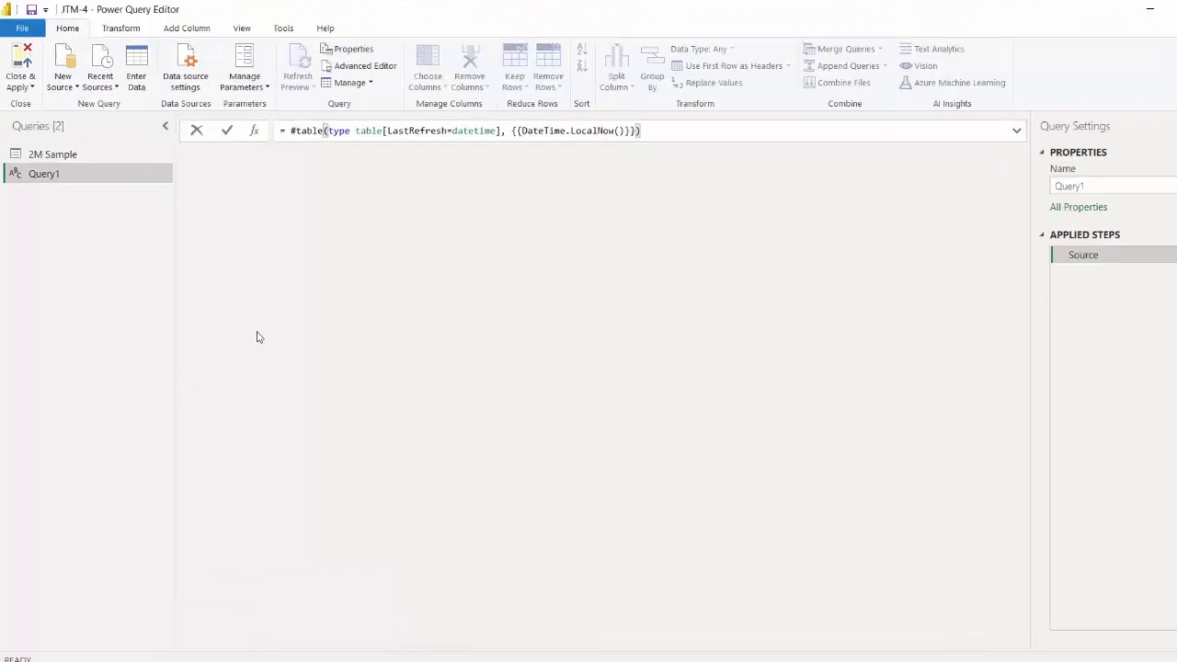
key(Return)
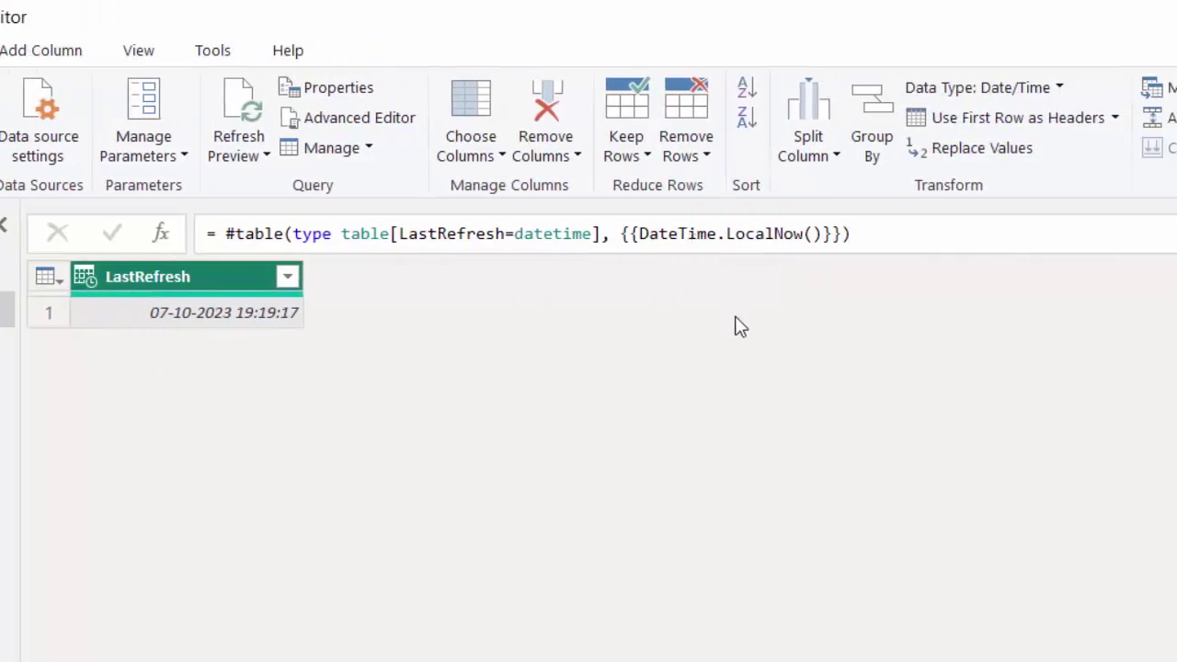
click(1108, 647)
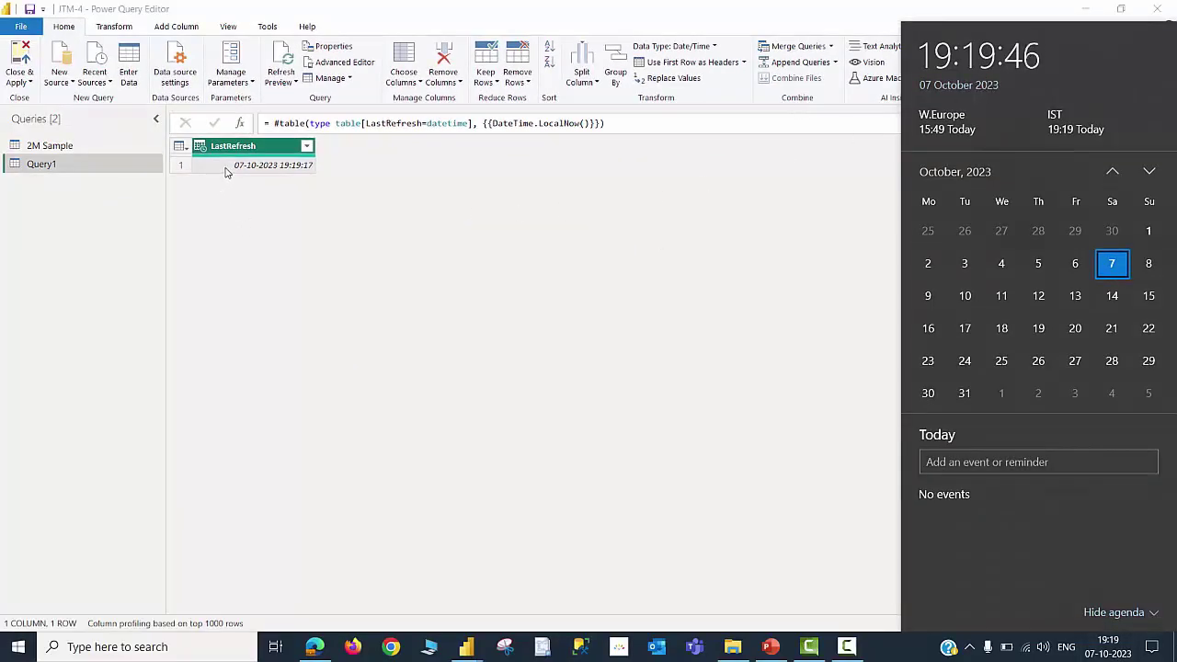
click(491, 257)
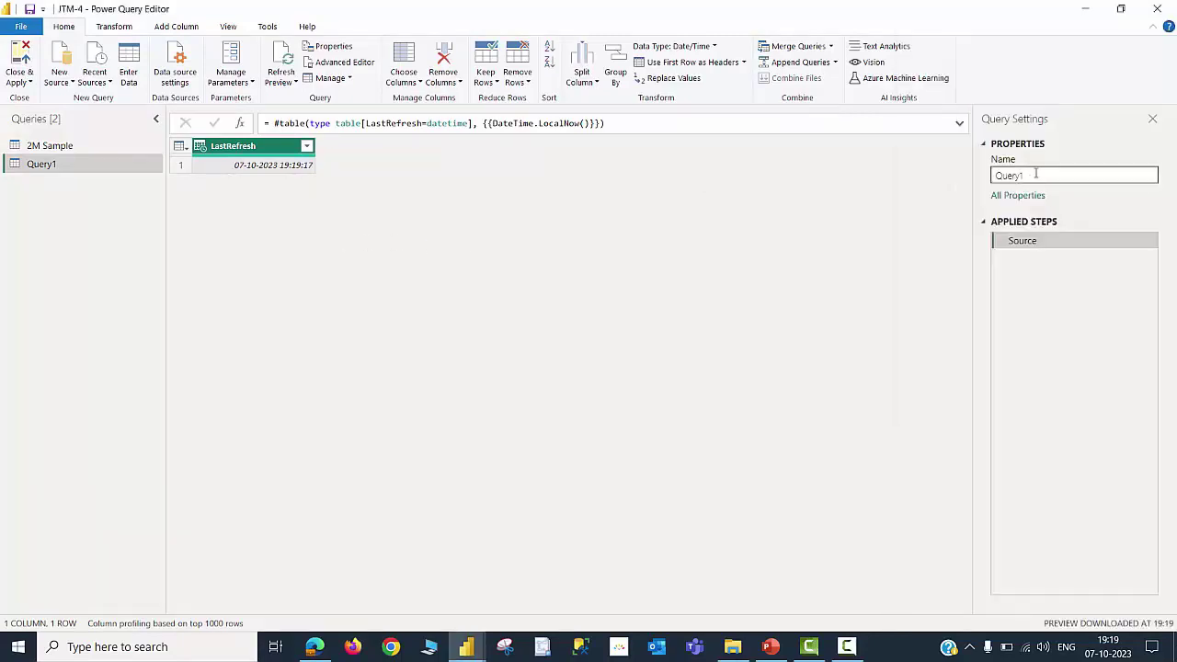
- Rename Query1 to LRTABLE and load it into the report with Close & Apply
double_click(1032, 175)
text(LRTABLE)
key(Return)
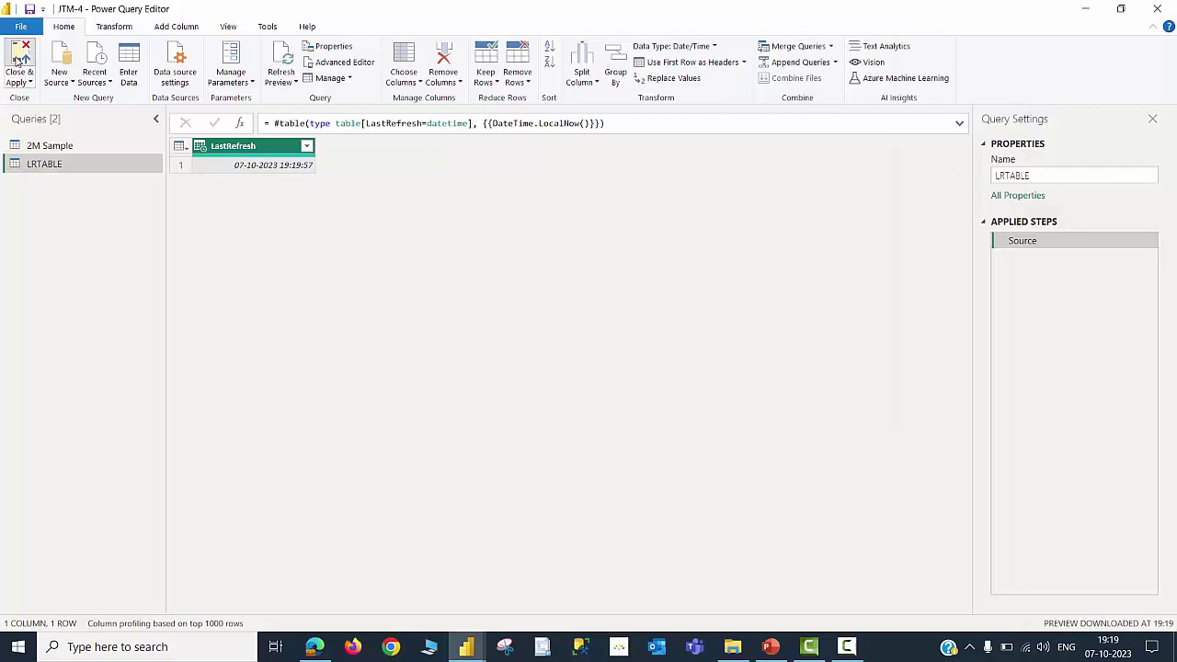
click(18, 60)
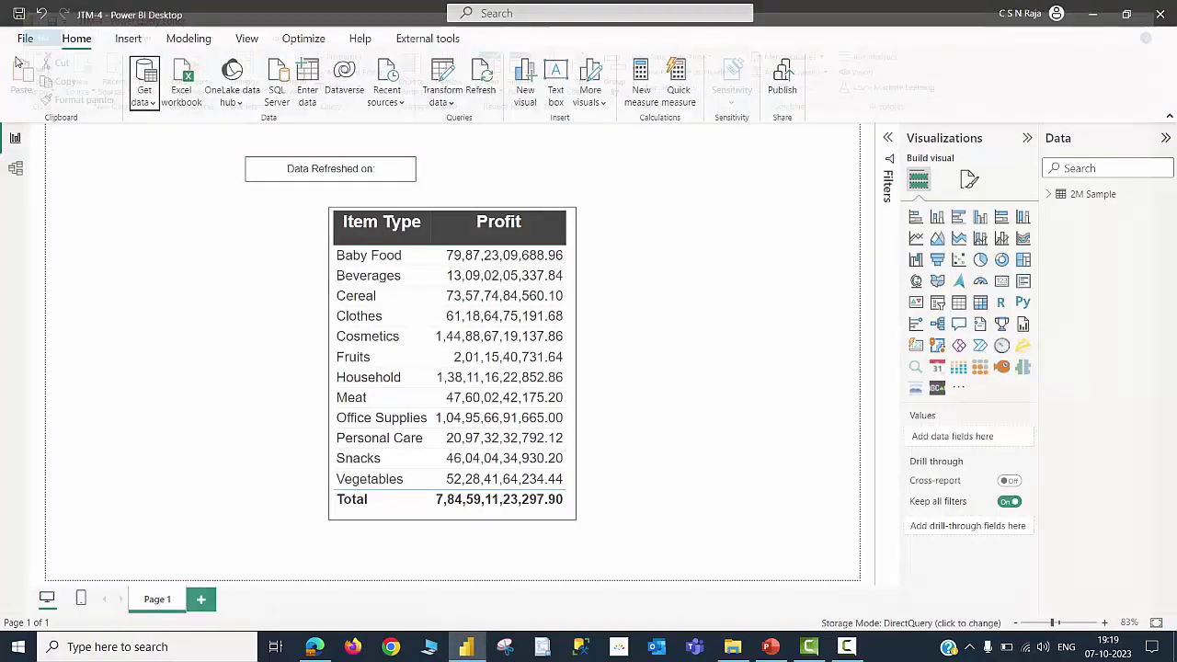
- Add a Card visual displaying the LRTABLE LastRefresh field
click(1003, 281)
click(1049, 212)
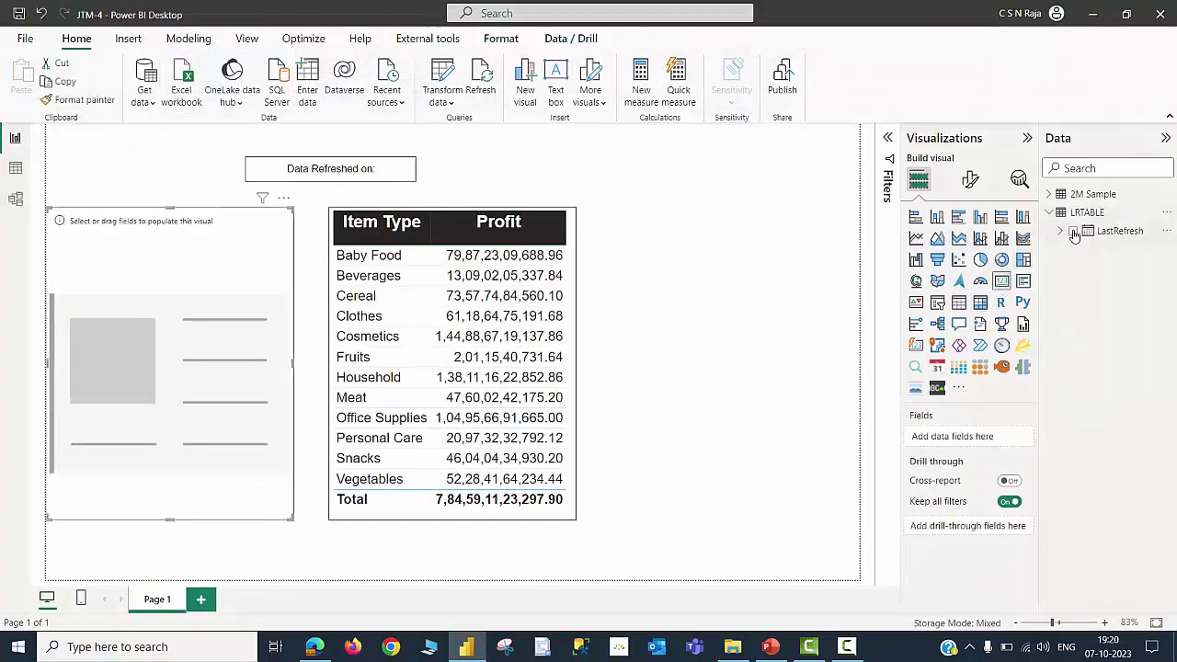
click(1073, 232)
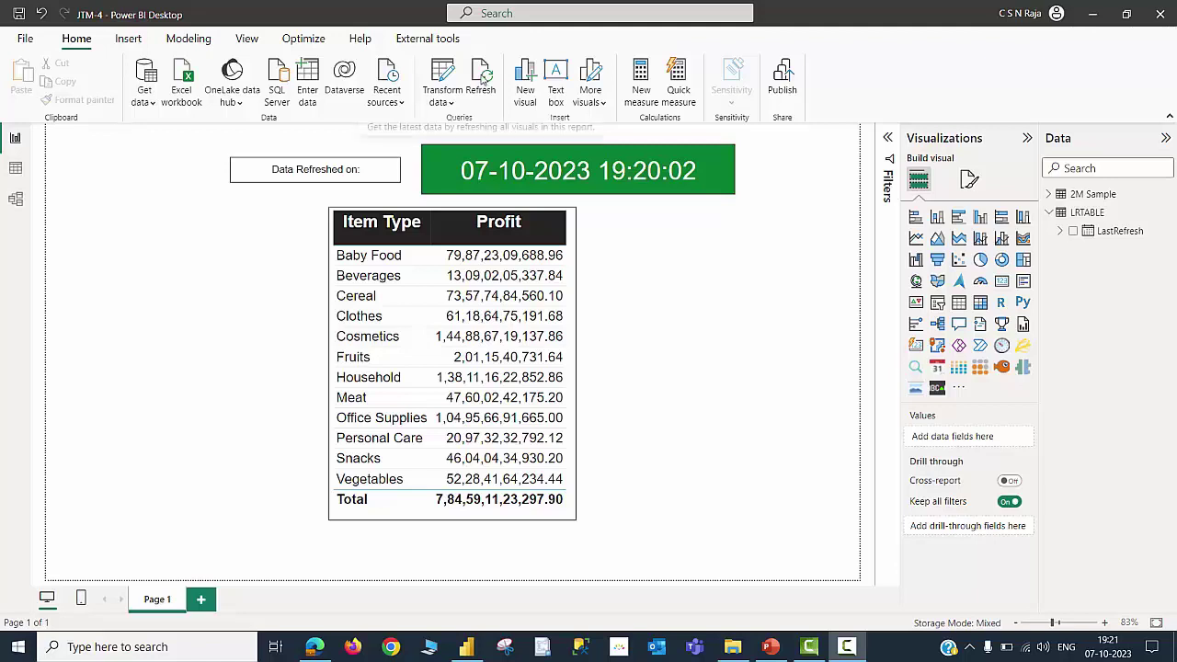
- Refresh the data, check the card's 19:21:30 against the taskbar clock, and save the report
click(482, 77)
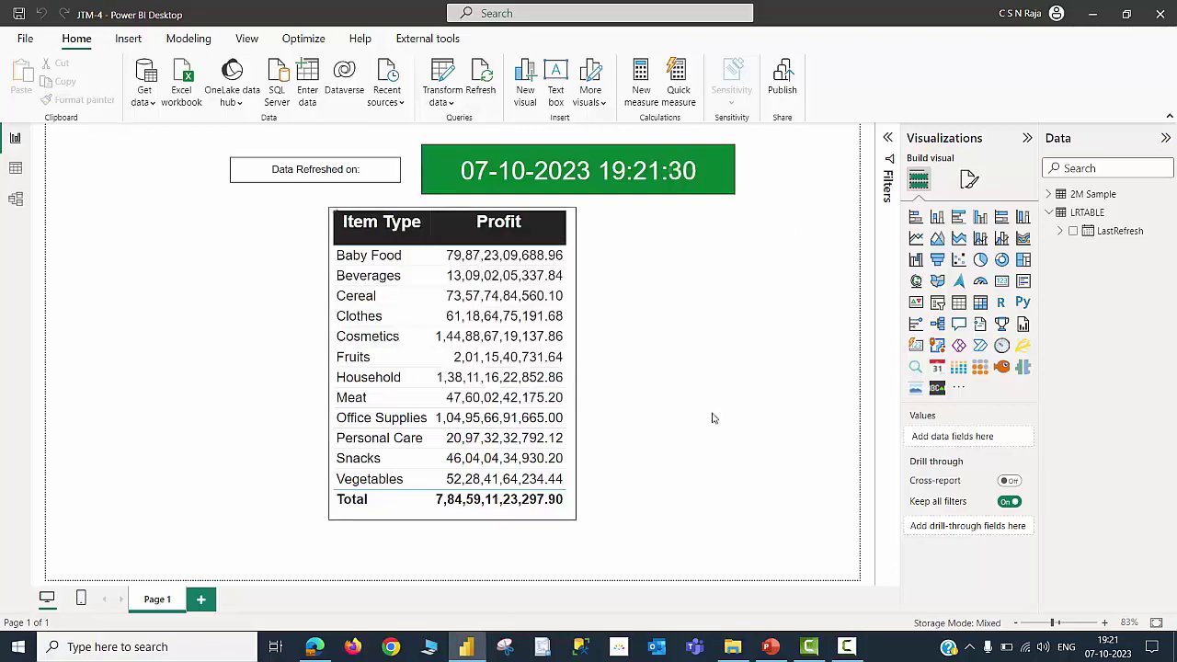
click(1108, 646)
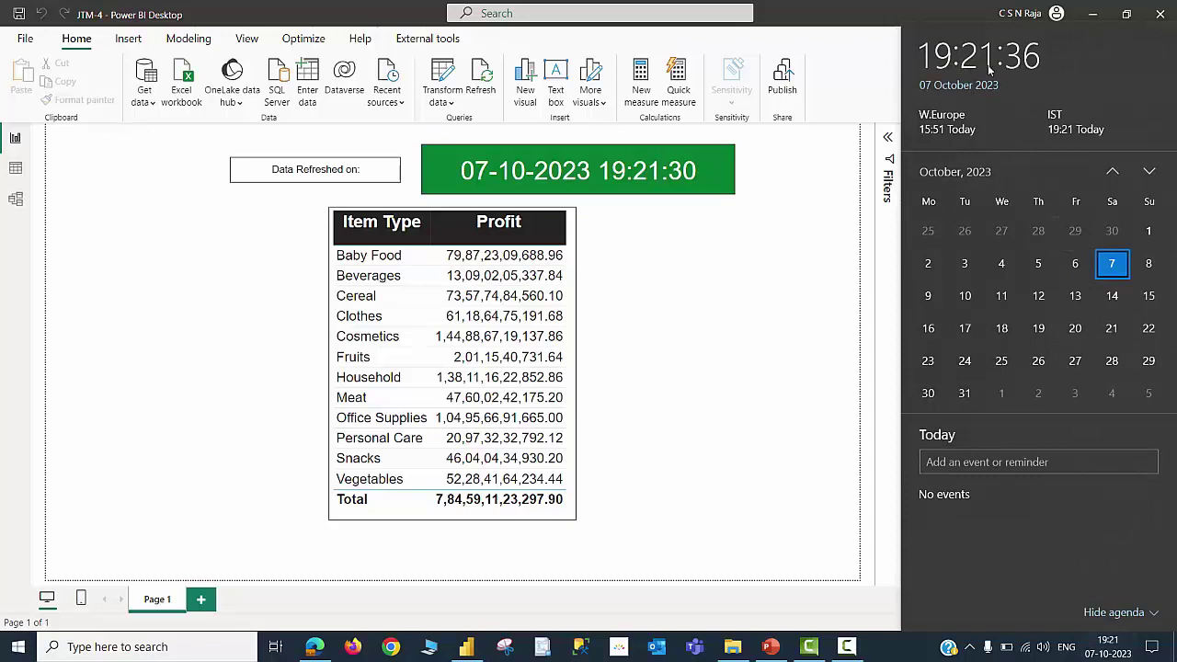
click(745, 345)
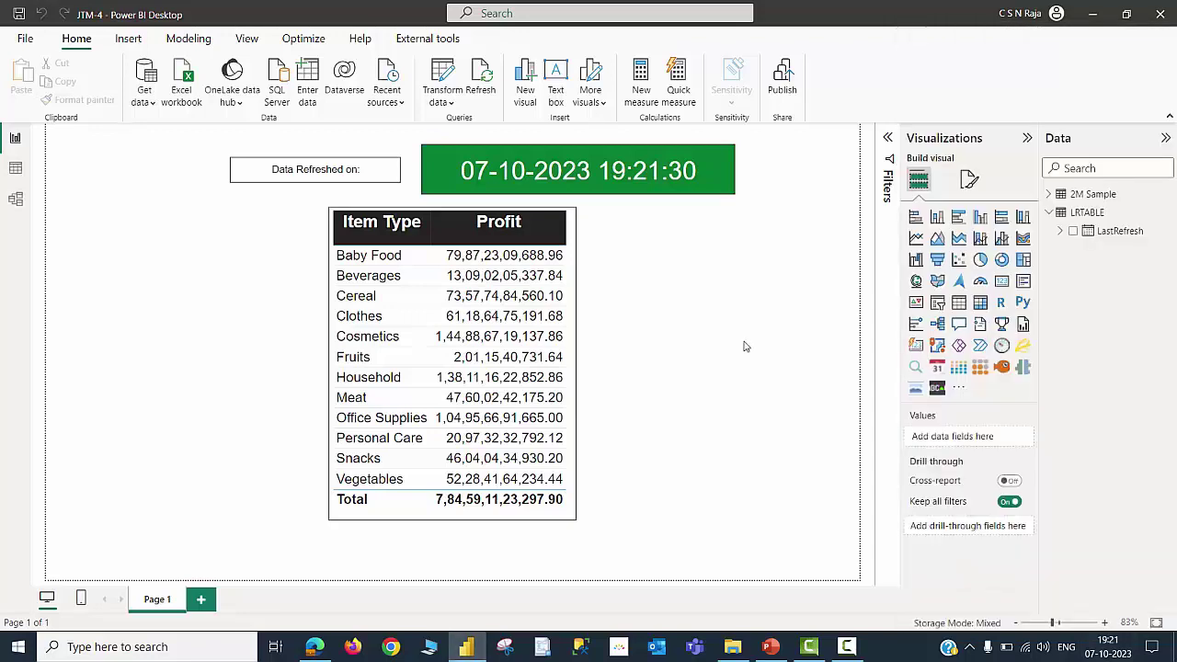
click(18, 14)
- Publish the report to the YouTube Samples workspace
click(782, 78)
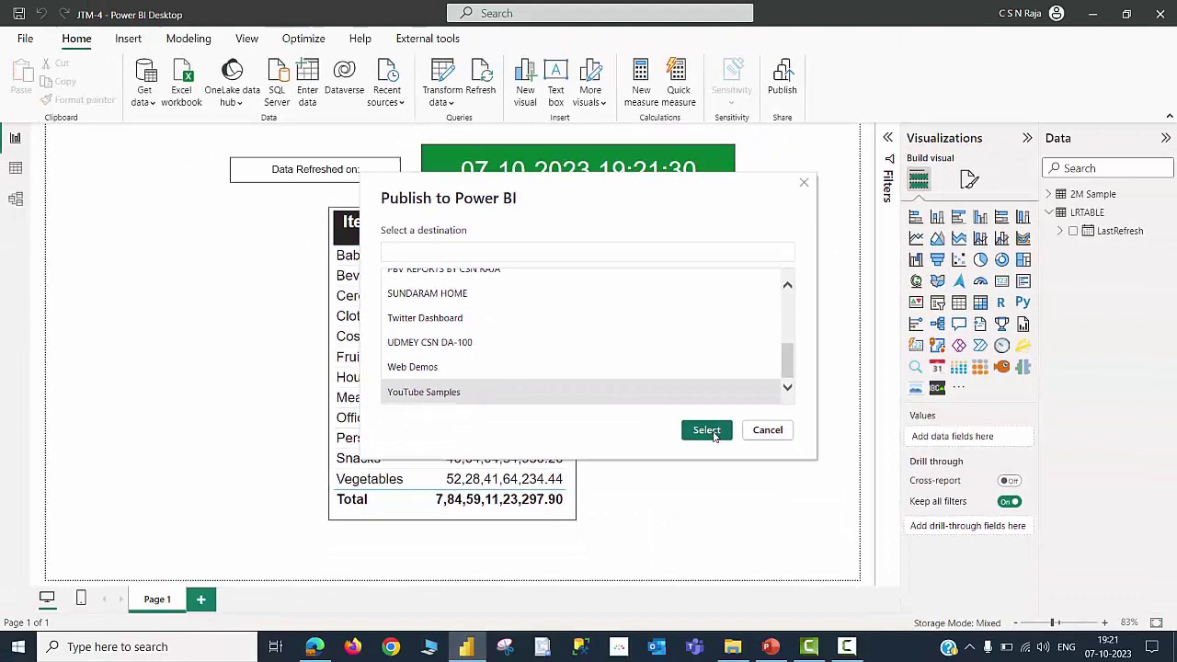
click(932, 591)
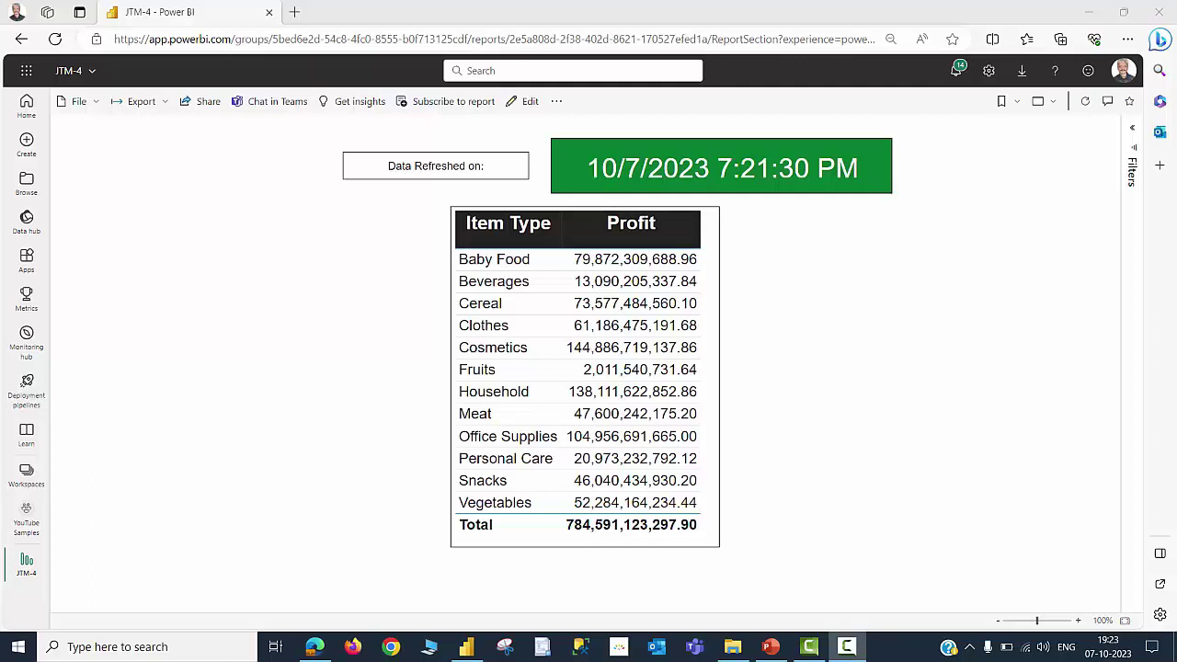
- Open the JTM-4 dataset's scheduled refresh settings in the YouTube Samples workspace
click(26, 519)
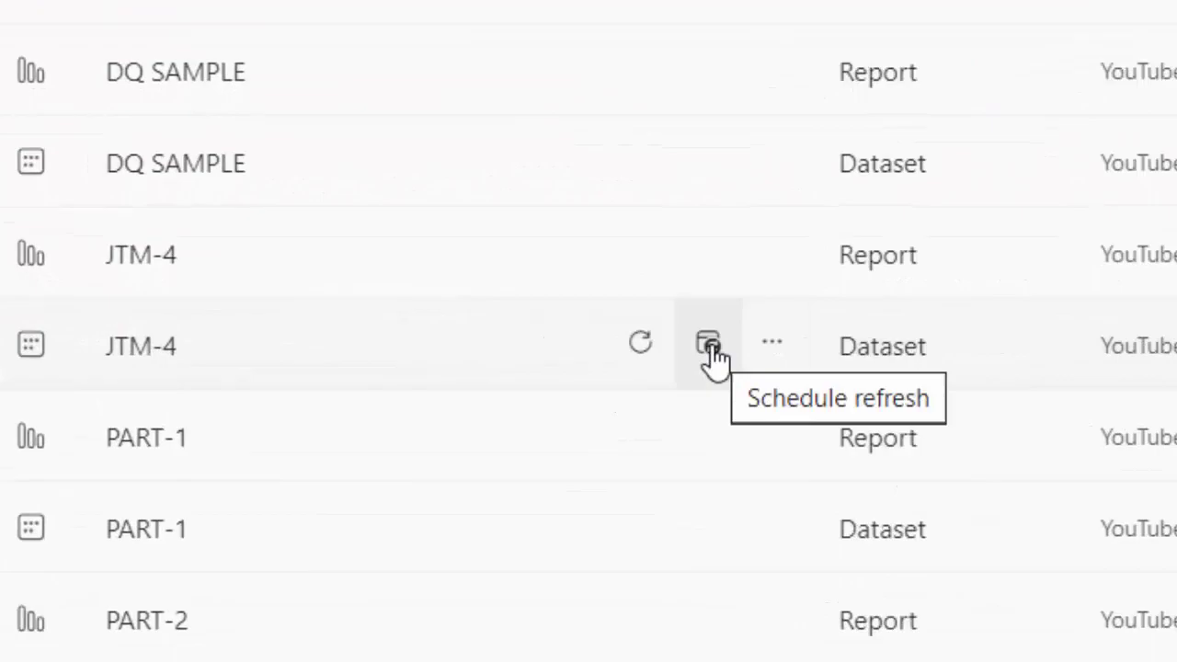
click(710, 350)
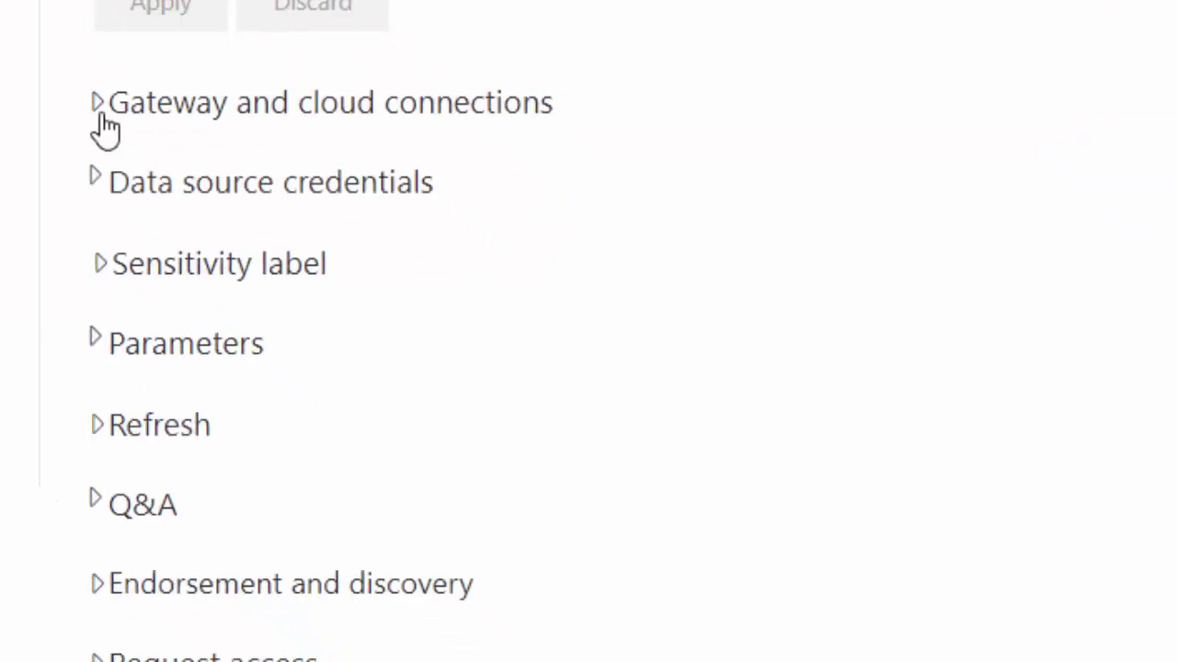
click(101, 114)
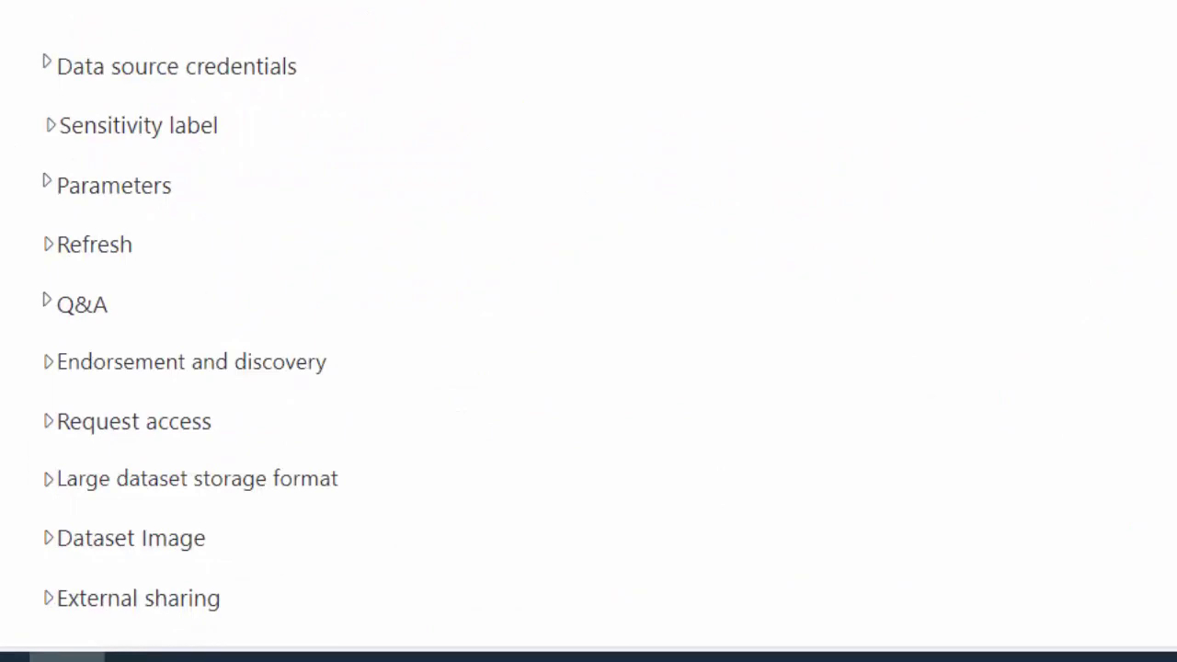
click(49, 245)
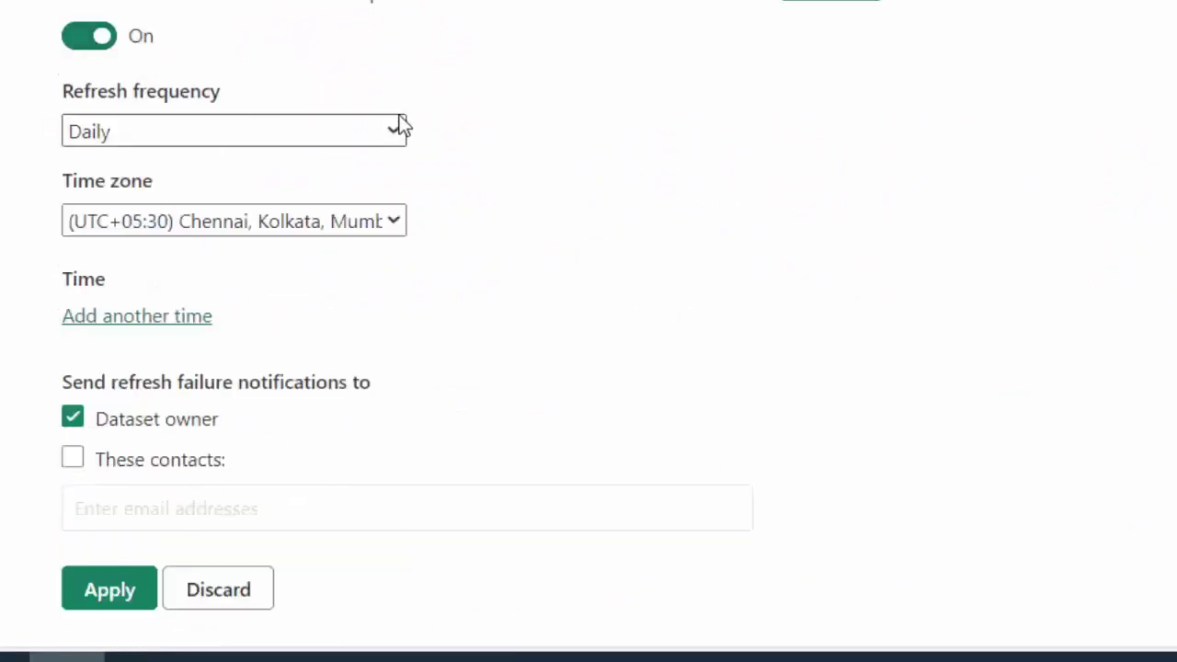
- Add a first daily refresh time of 9:00 PM
click(198, 315)
scroll(598, 253, down, 2)
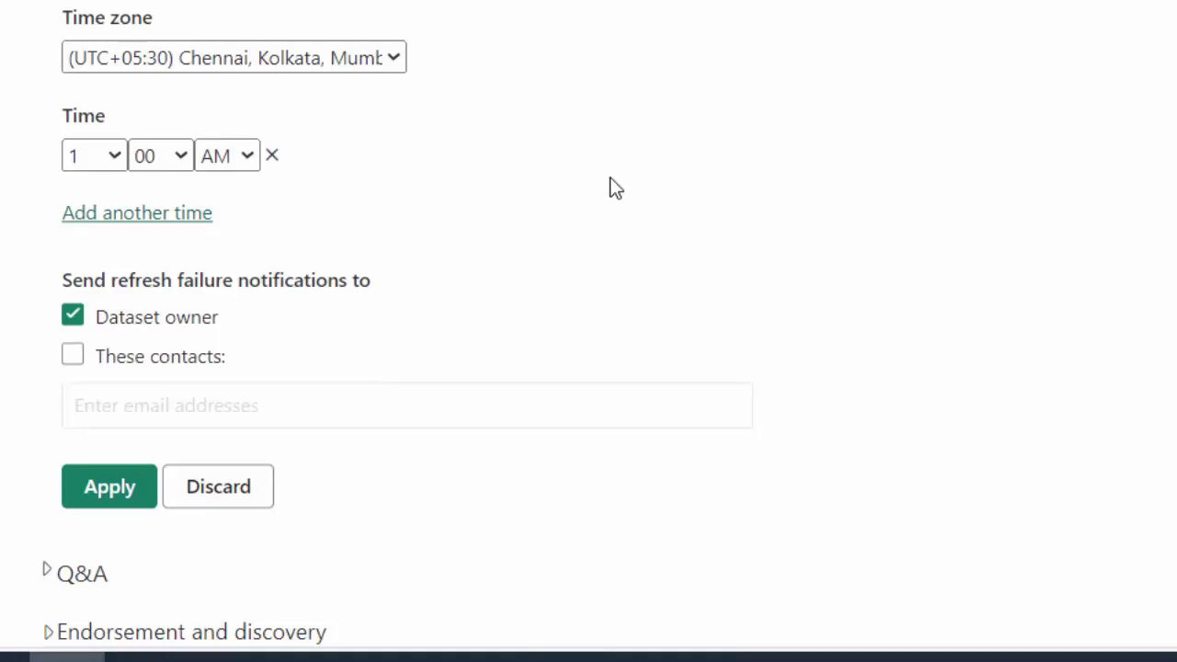
click(92, 156)
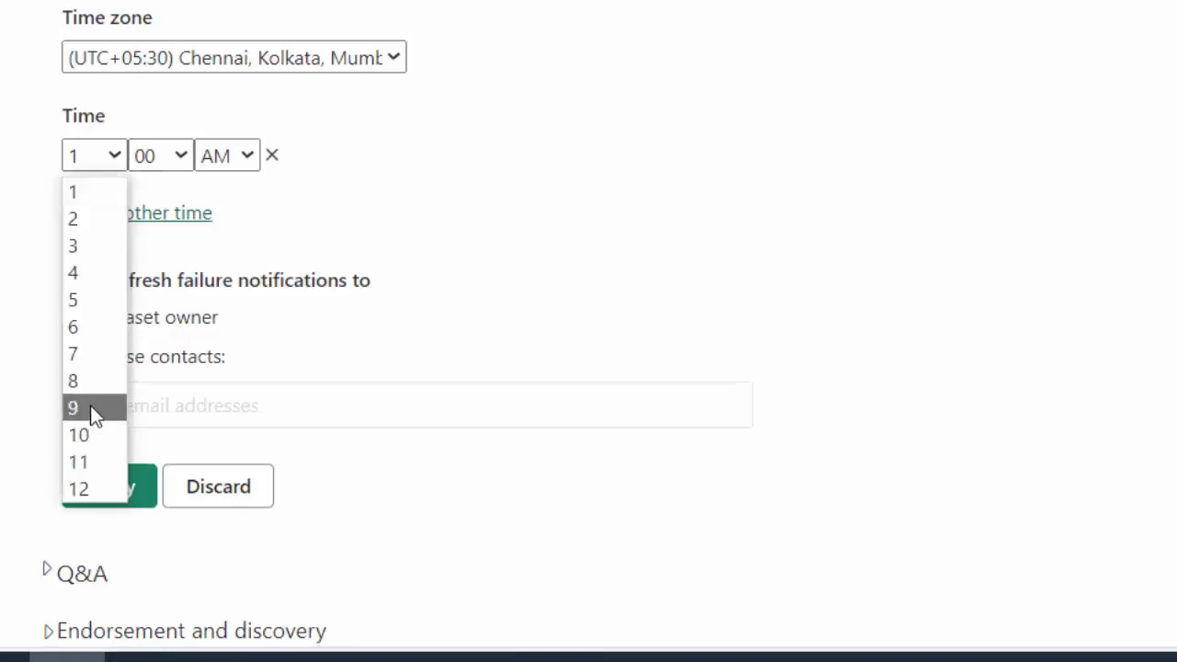
click(90, 406)
click(252, 158)
click(236, 219)
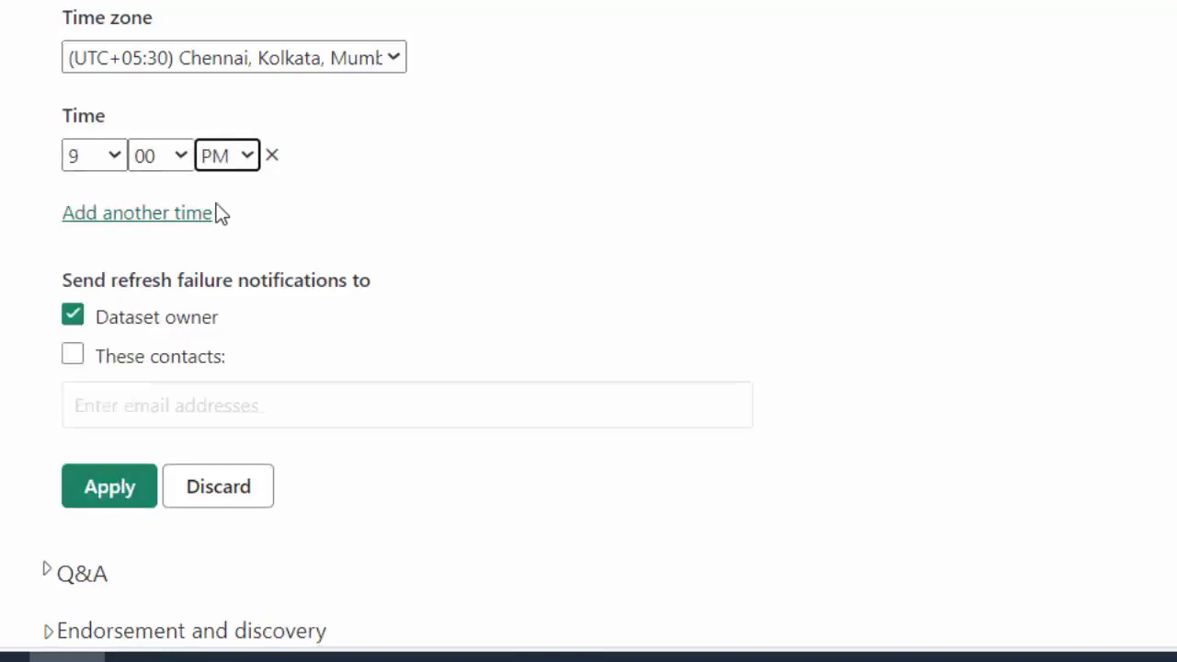
- Add a second refresh time of 11:00 PM
click(115, 216)
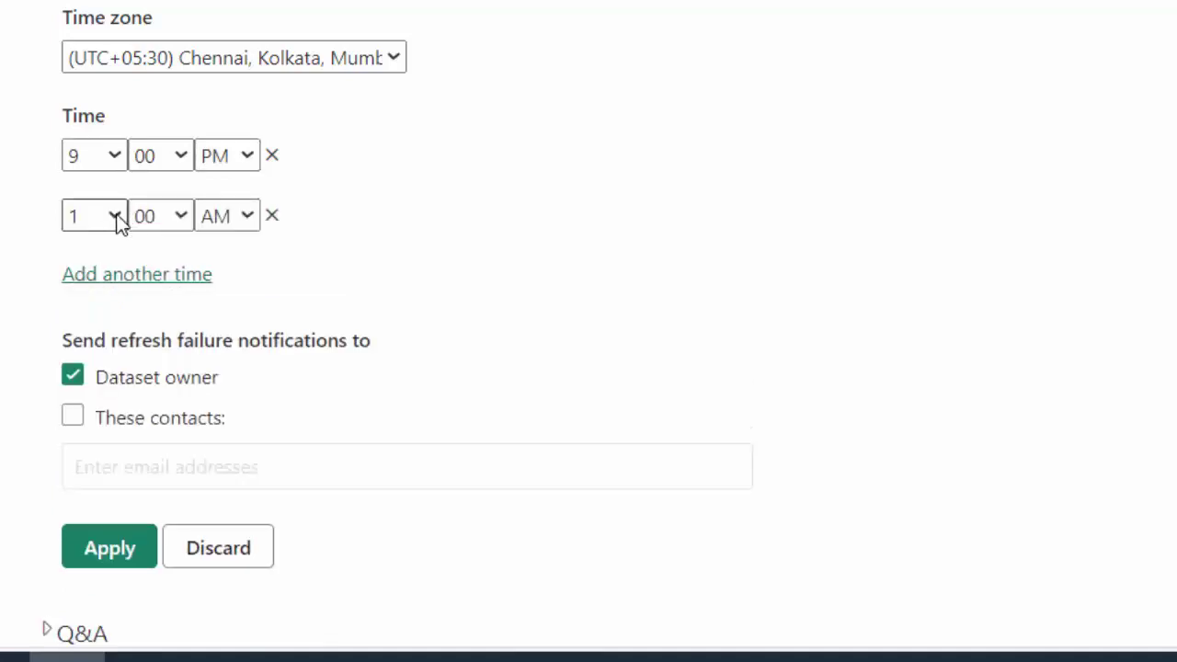
click(115, 216)
click(95, 525)
click(248, 219)
click(243, 278)
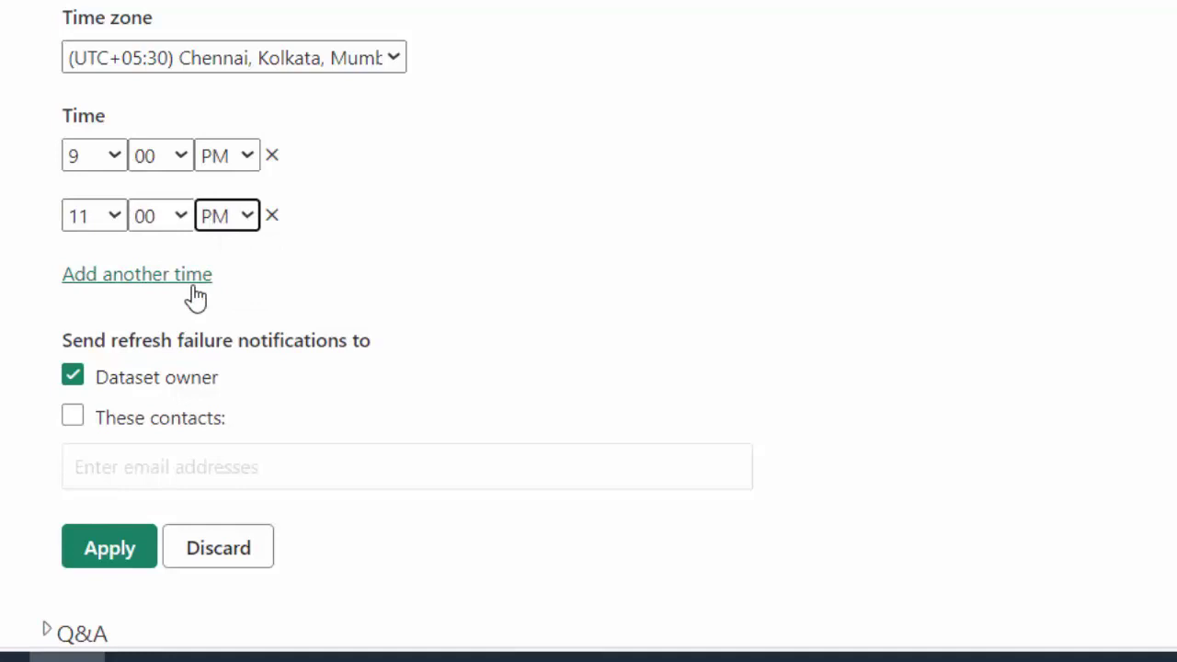
- Add a third refresh time of 9:00 AM and apply the schedule
click(176, 276)
click(111, 277)
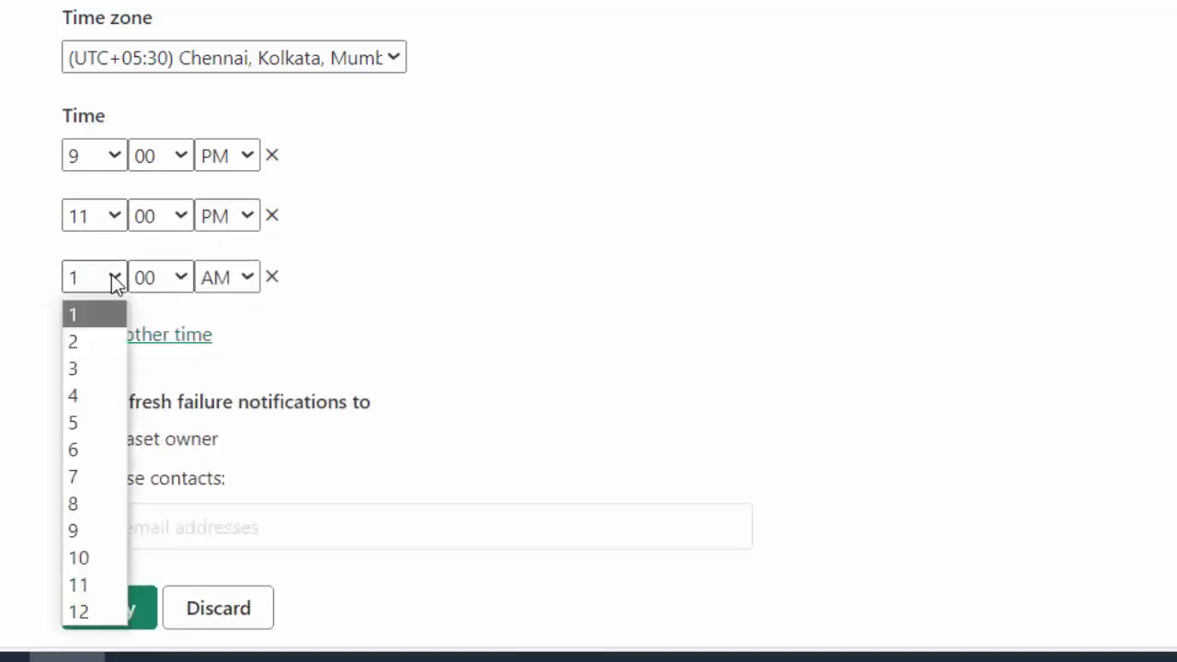
click(93, 531)
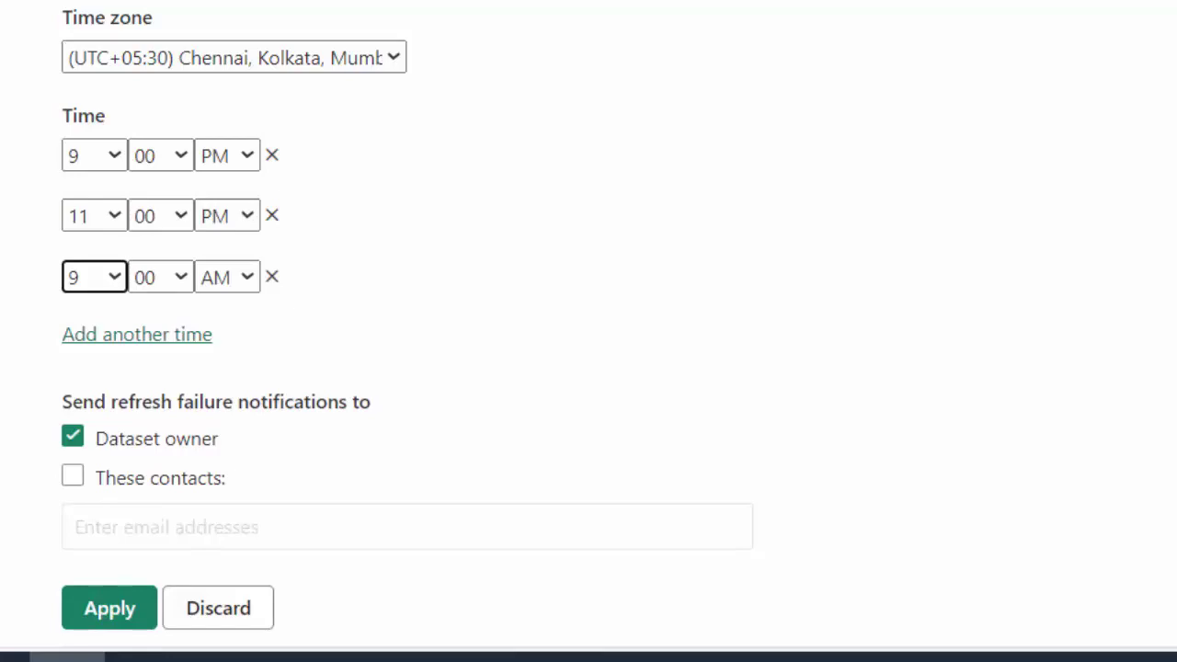
click(96, 605)
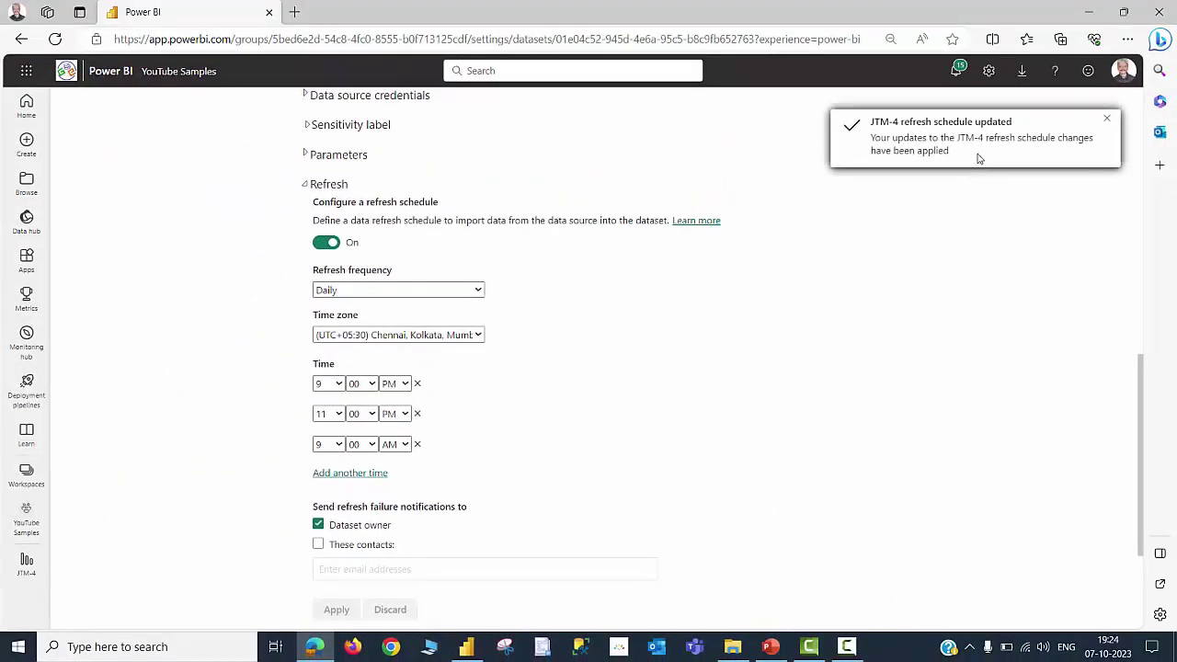
- Dismiss the schedule notification, run 'Refresh now' on JTM-4, and reopen the JTM-4 report
click(980, 157)
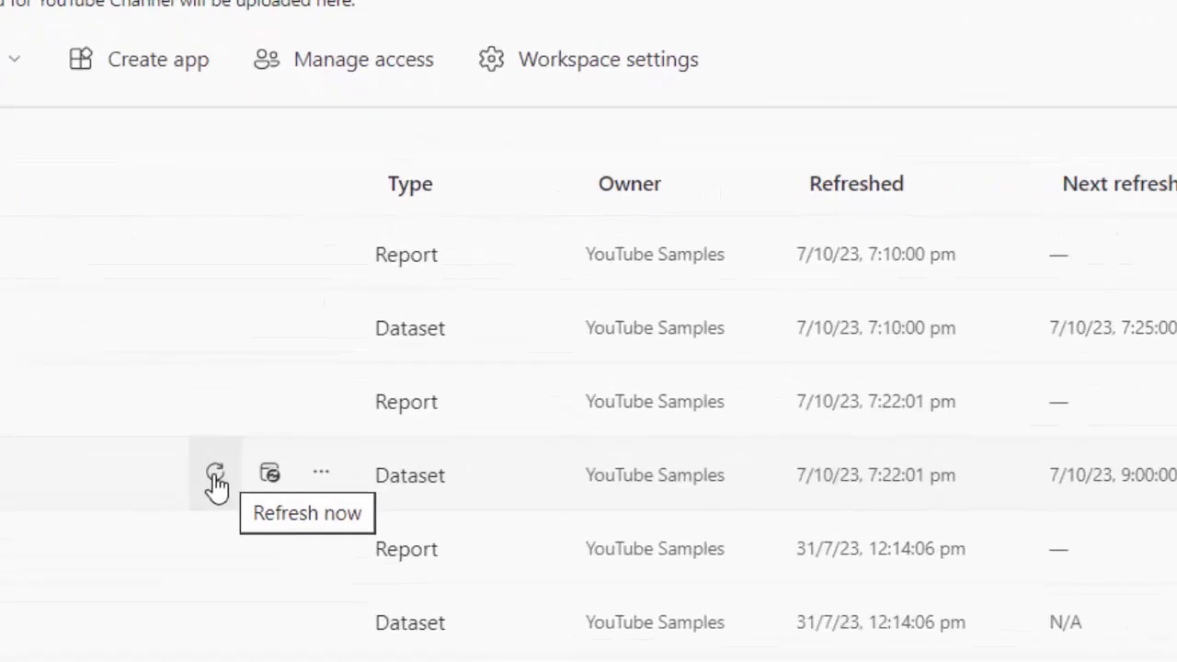
click(220, 488)
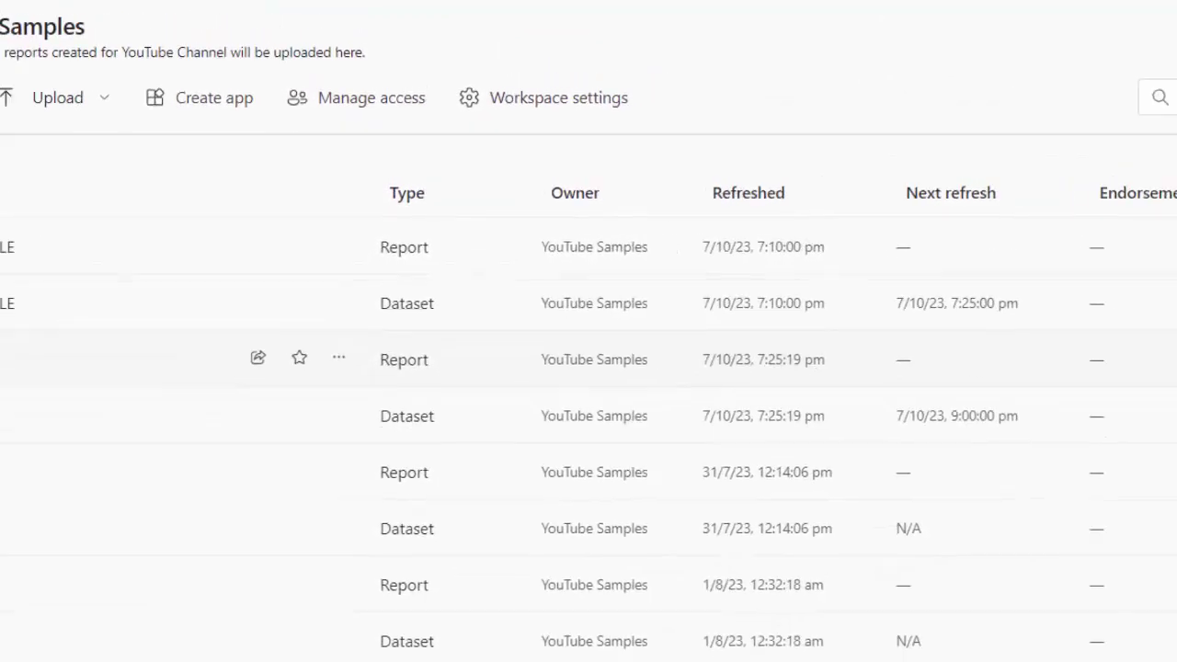
click(119, 312)
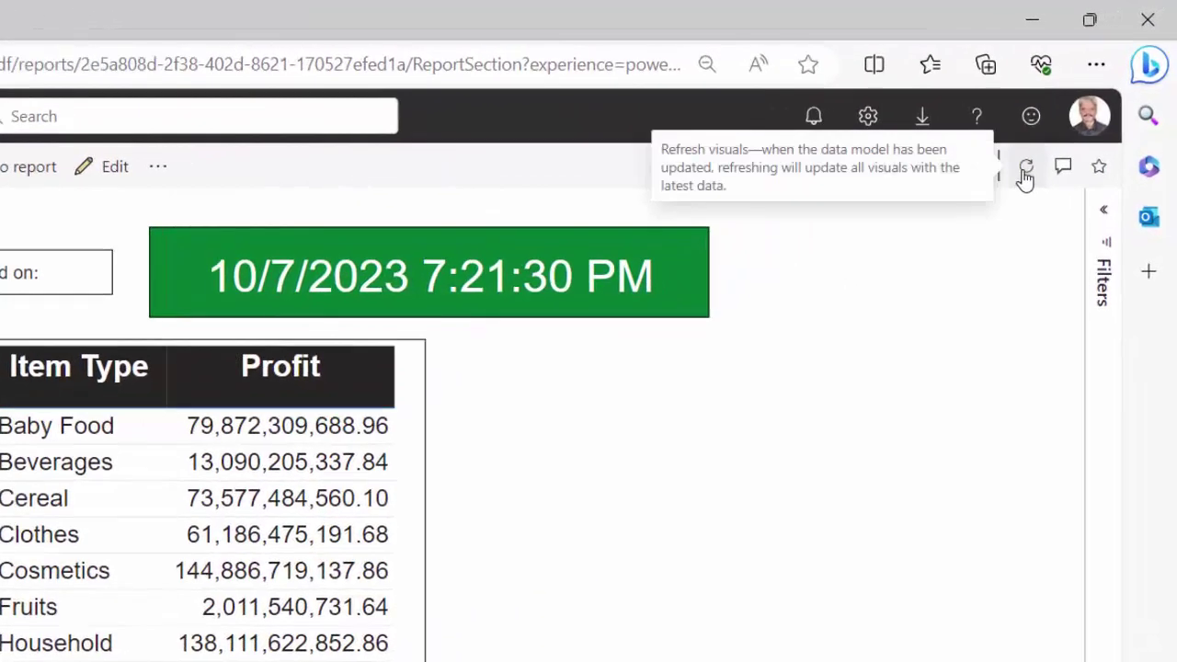
- Refresh the report visuals so the card shows 10/7/2023 1:55:18 PM, then compare with the system clock
click(1026, 172)
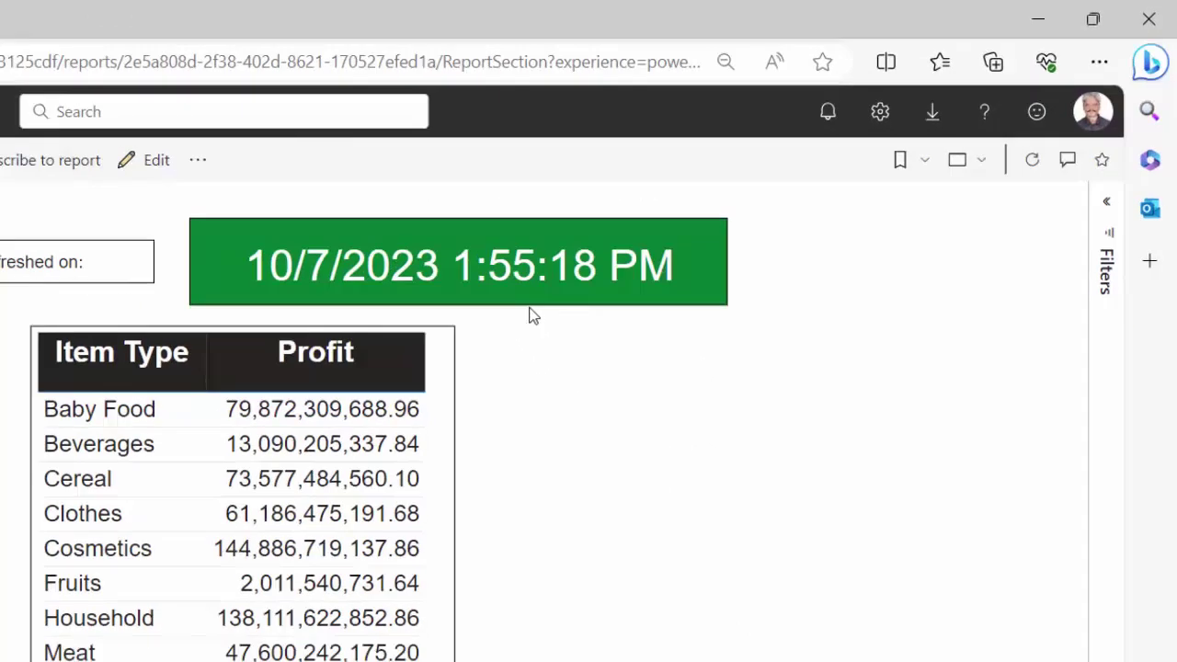
key(super+alt+d)
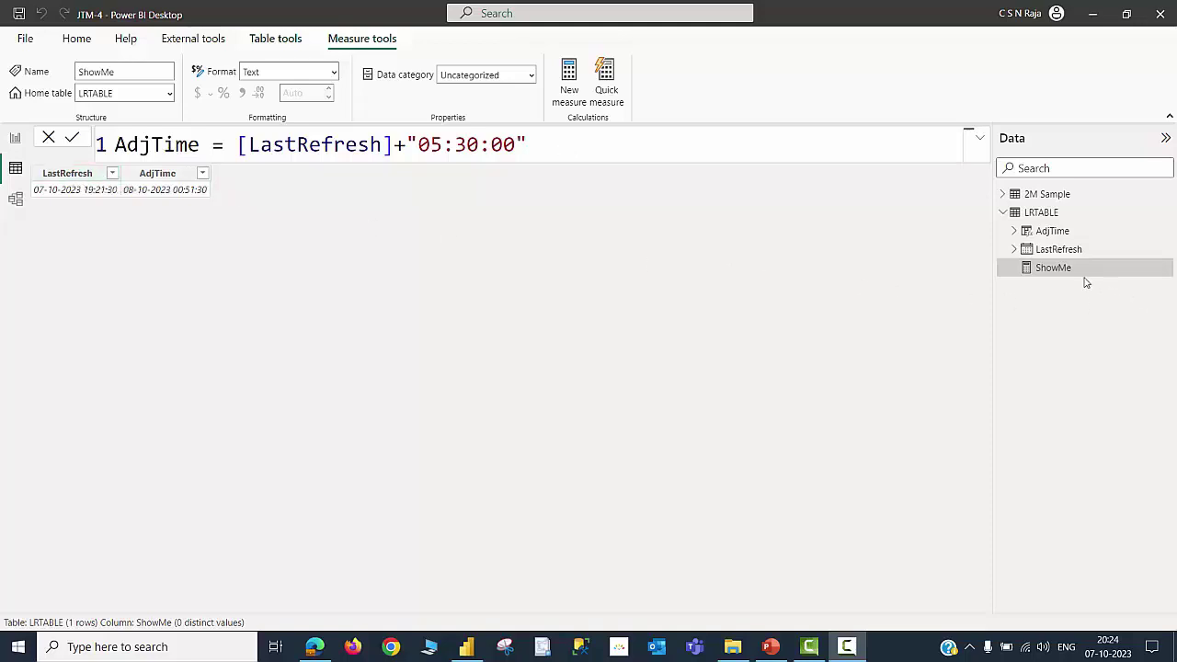
- Inspect the ShowMe measure's FORMAT(LASTDATE(...)) formula, then go back to Report view
click(1053, 267)
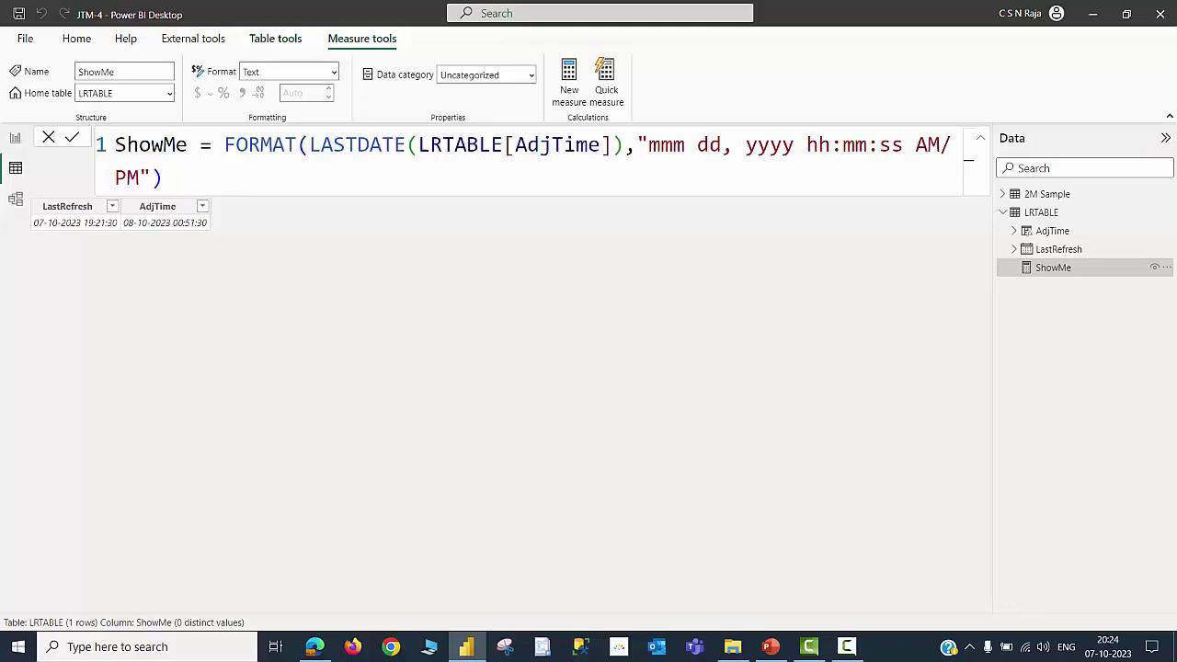
click(15, 140)
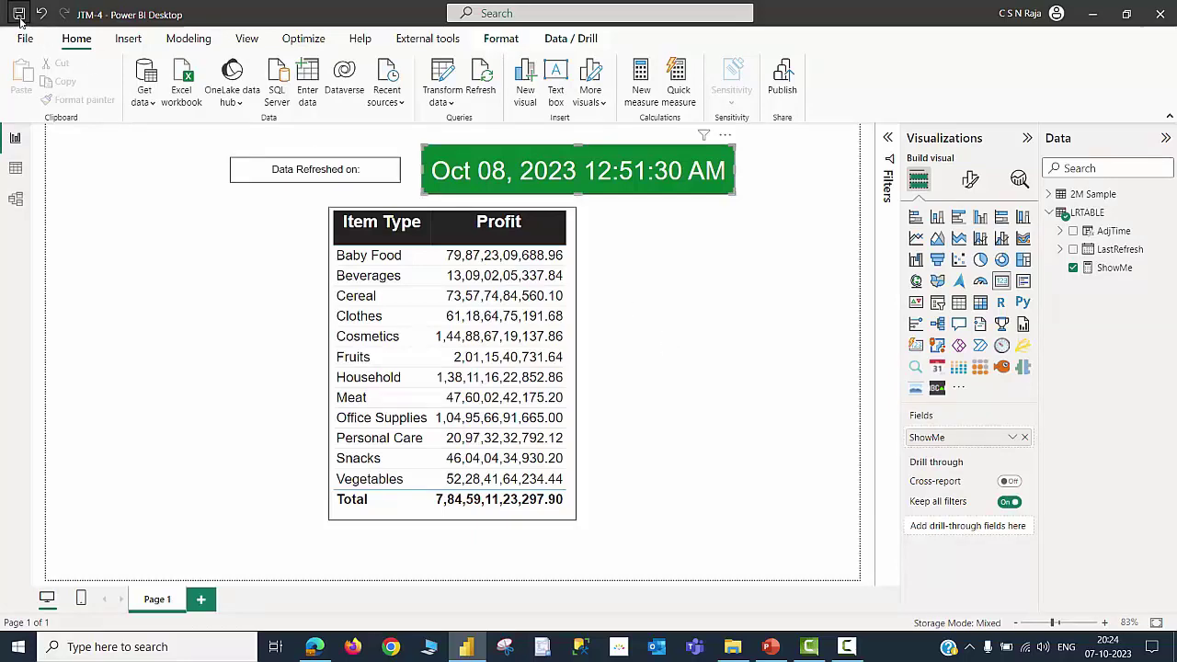
- Republish to the YouTube Samples workspace, replacing the existing JTM-4 dataset
click(783, 78)
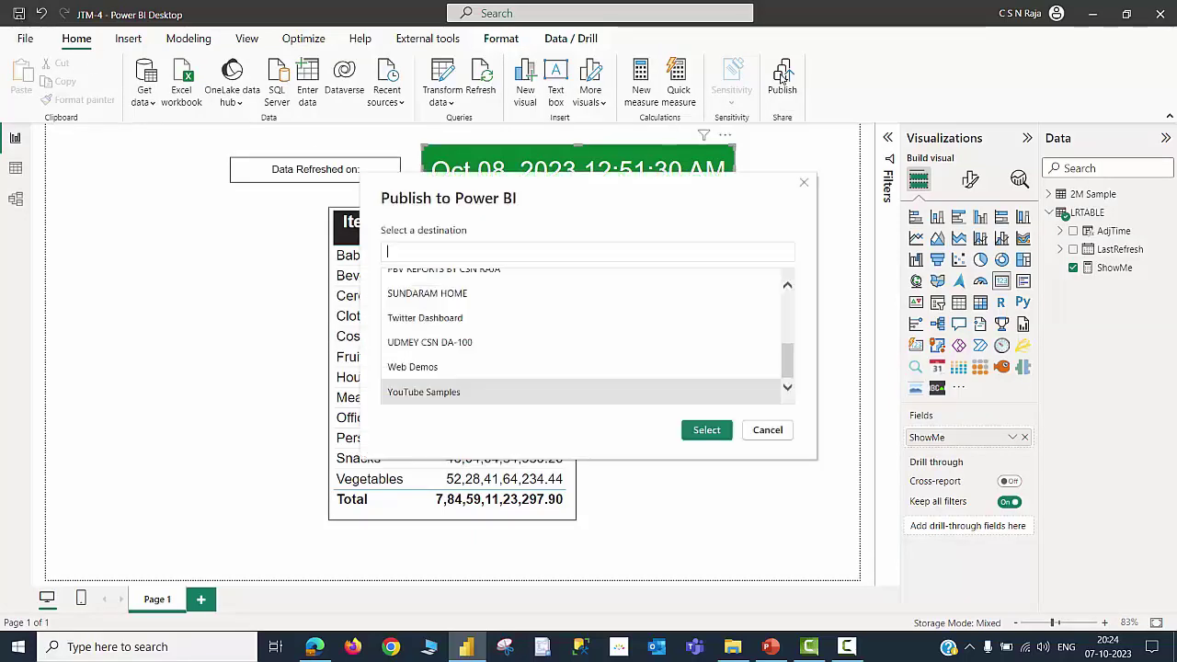
click(726, 445)
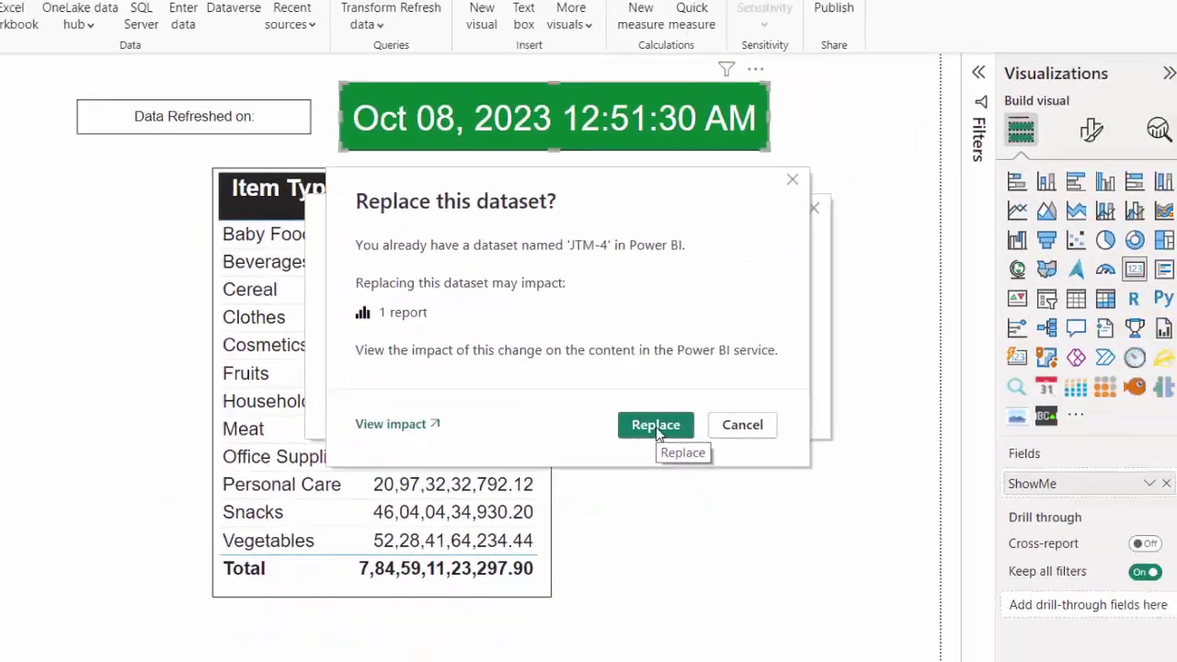
click(668, 530)
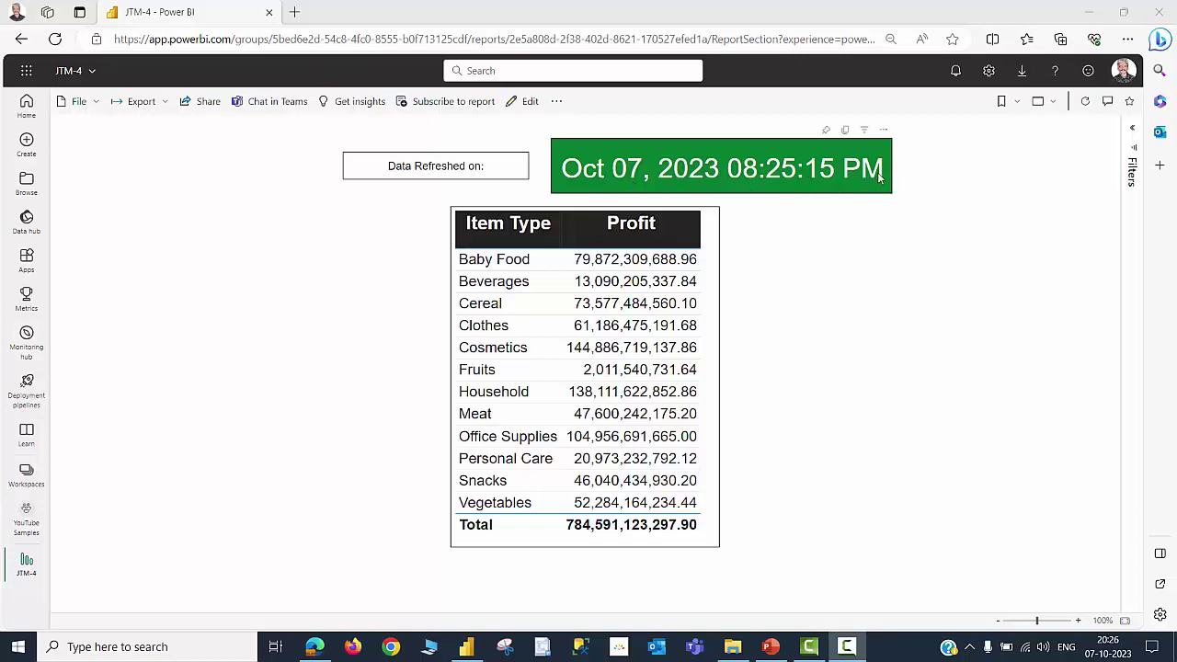
- Check the local clock (about 20:26 IST) against the card's Oct 07, 2023 08:25:15 PM
click(1113, 650)
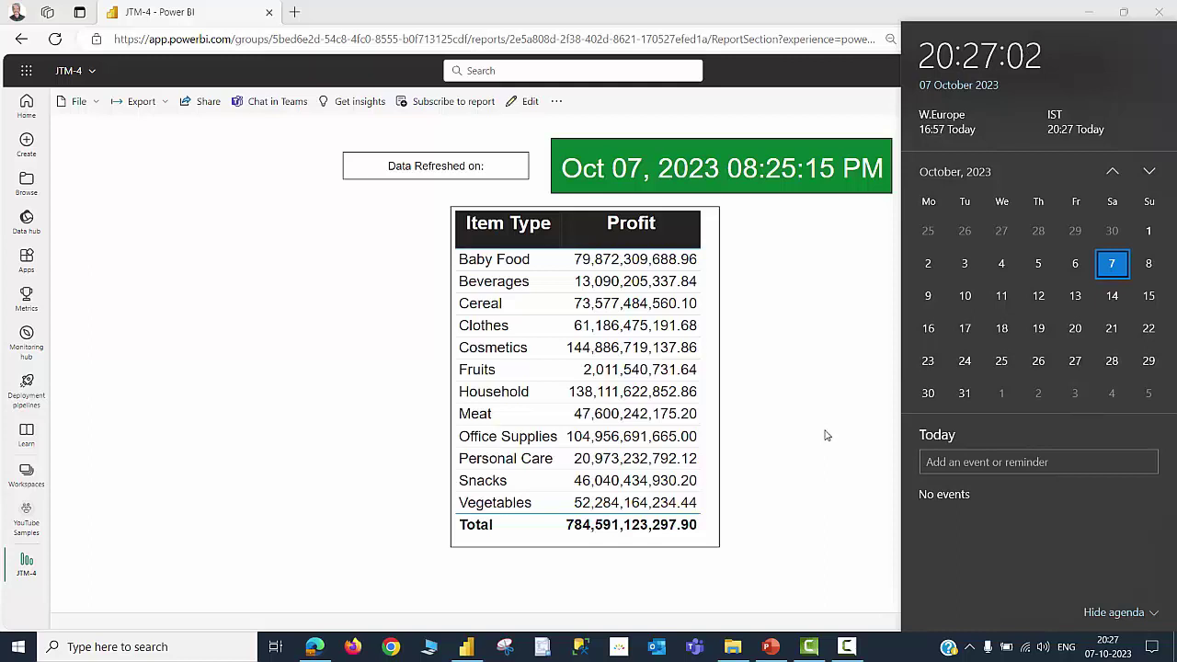
- Refresh the report visuals so the green card reads Oct 07, 2023 08:27:31 PM
click(825, 434)
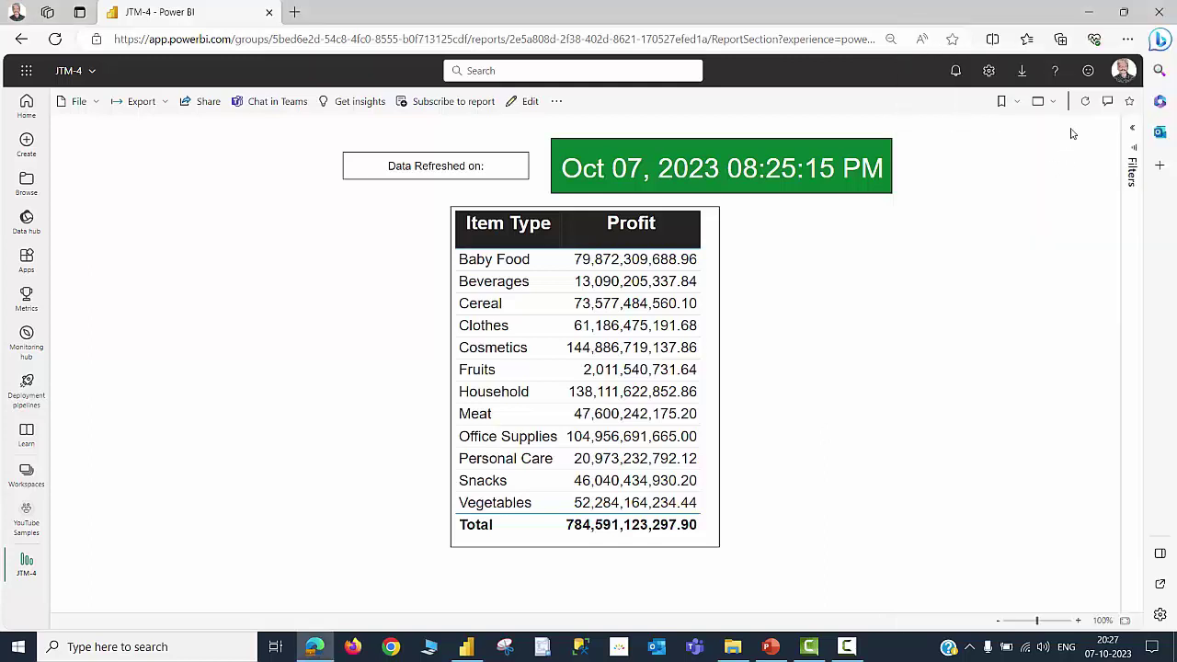
click(1087, 103)
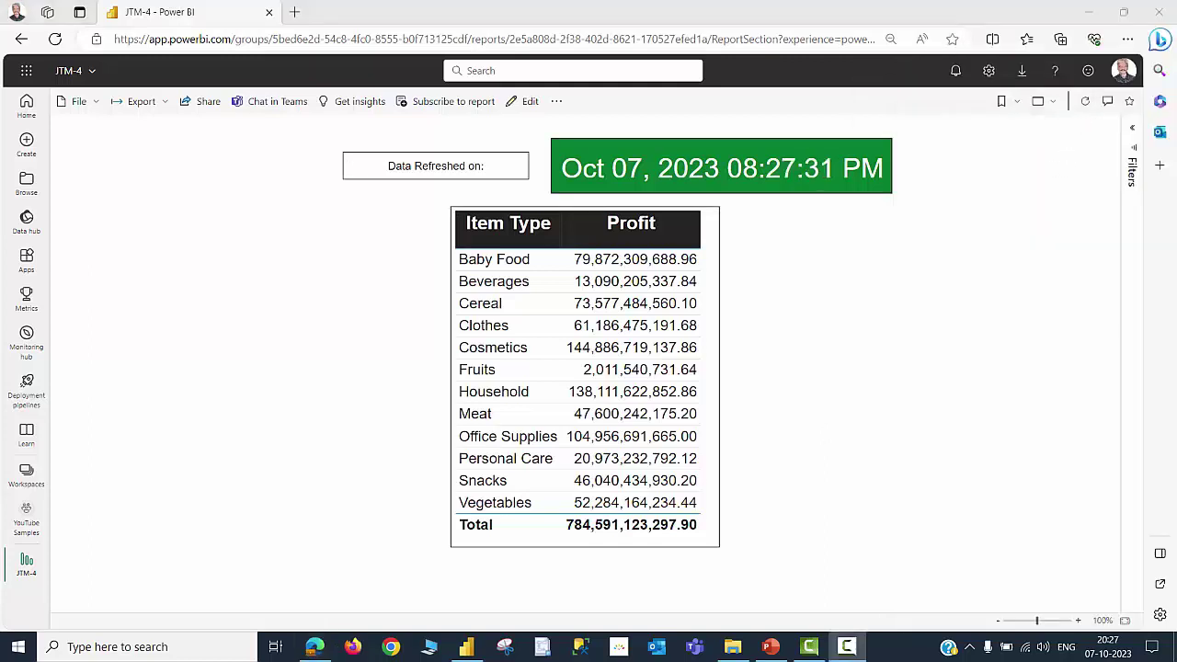